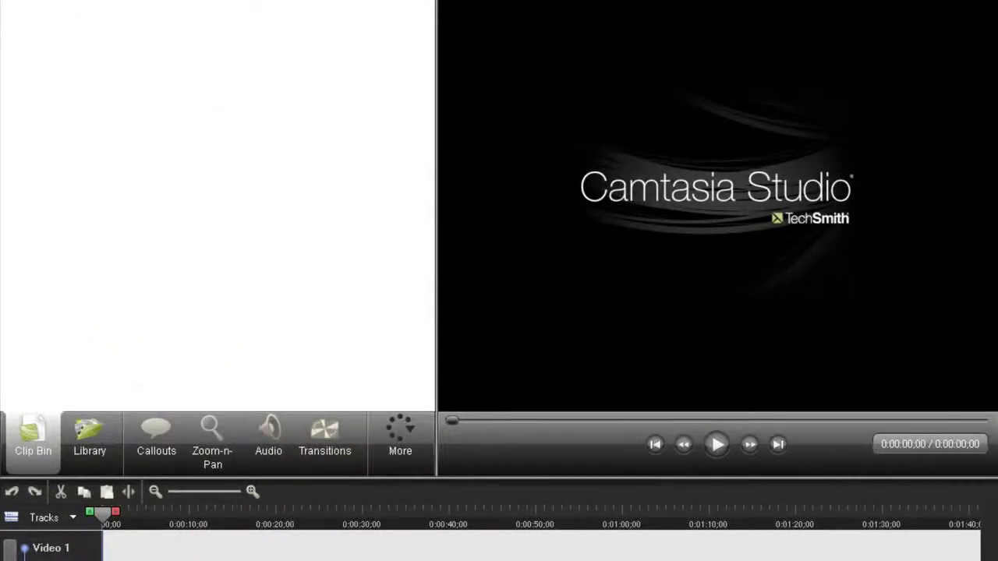
- Import camtasia studio 7 keygen.mp4 and place it on the Video 1 track
key(ctrl+i)
click(425, 279)
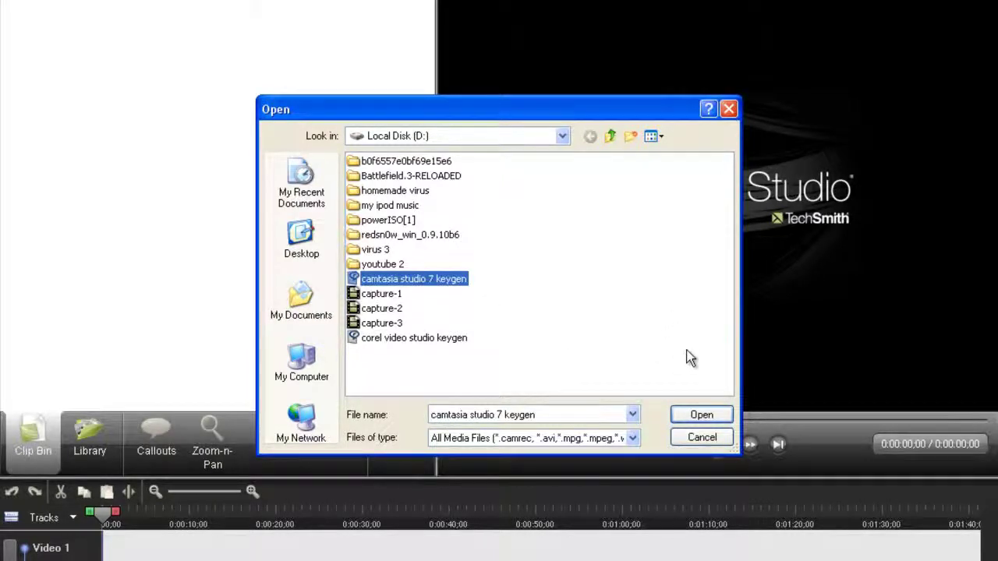
click(702, 414)
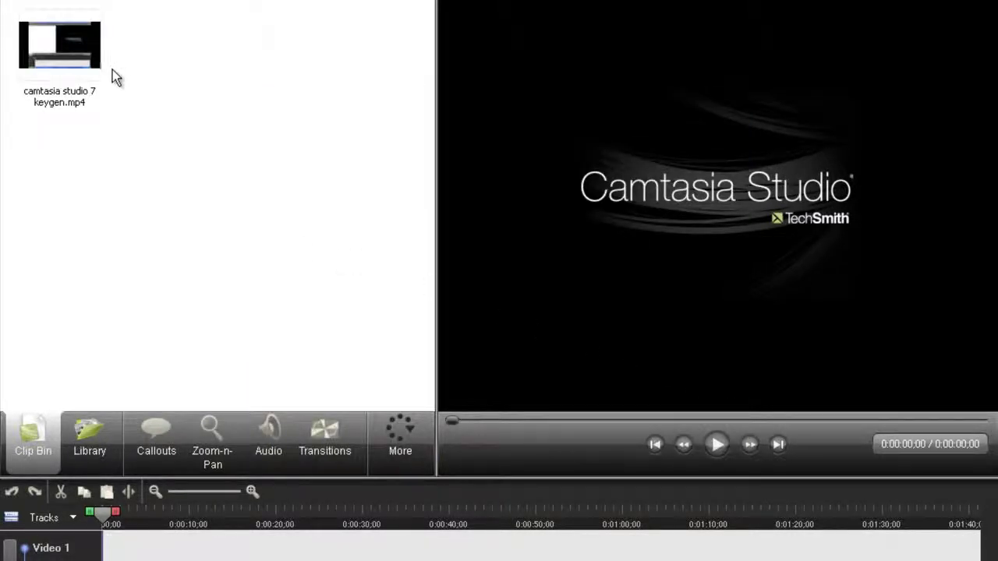
mouse_move(90, 62)
mouse_down()
mouse_move(242, 419)
mouse_move(242, 546)
mouse_up()
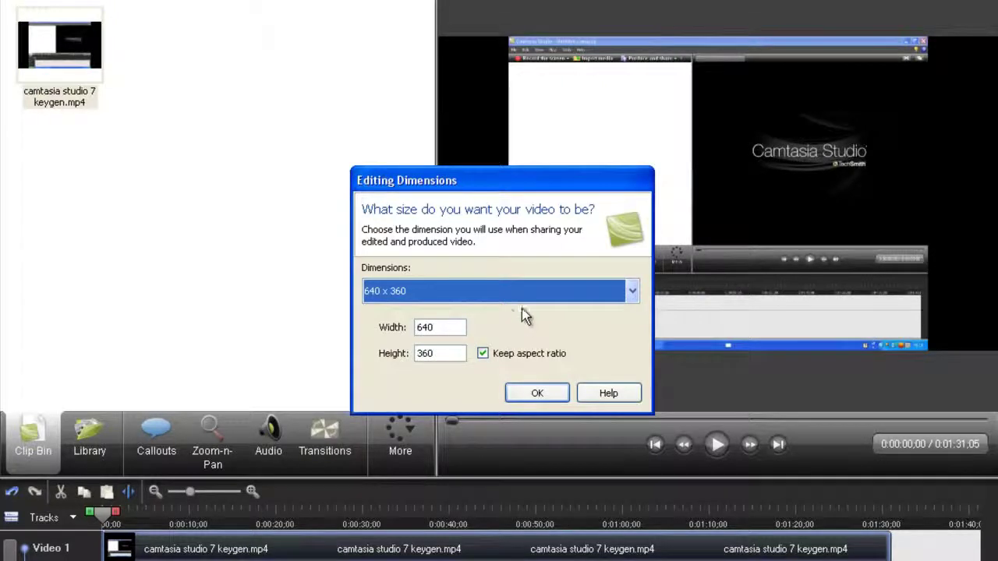
- Set the editing dimensions to 1280 x 720
click(565, 300)
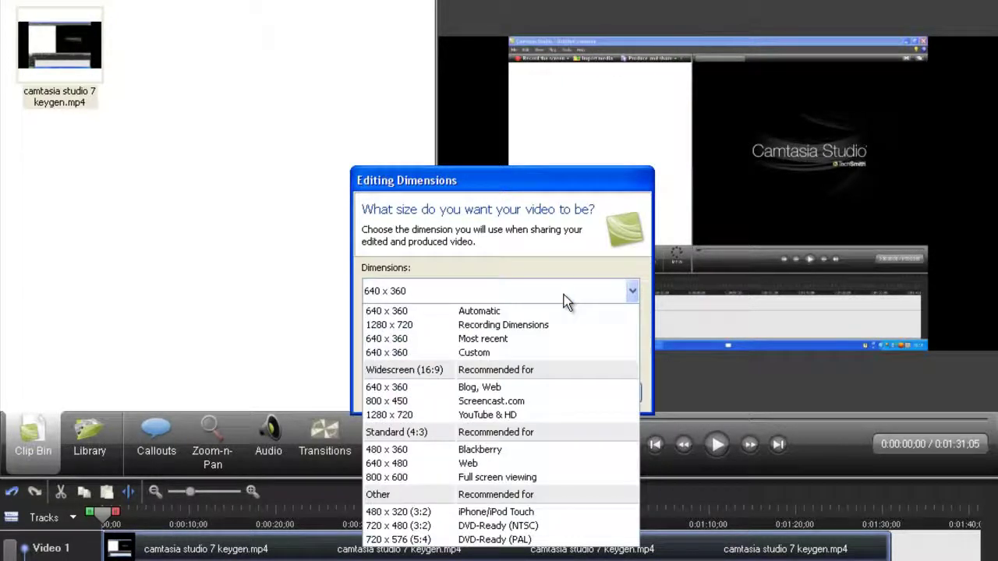
click(516, 414)
click(512, 389)
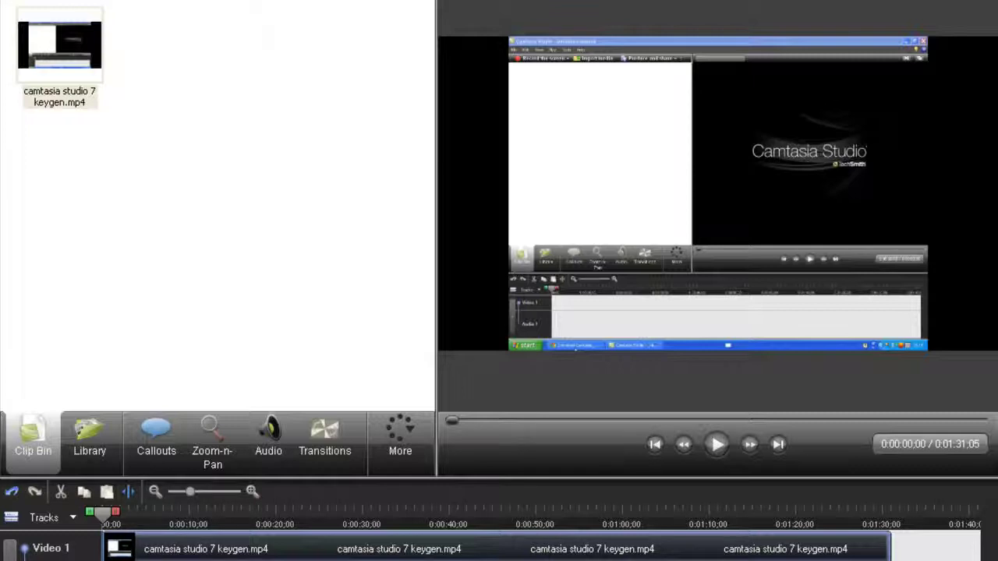
- Enable audio noise removal and extend the timeline selection from earlier to the clip's end
click(268, 437)
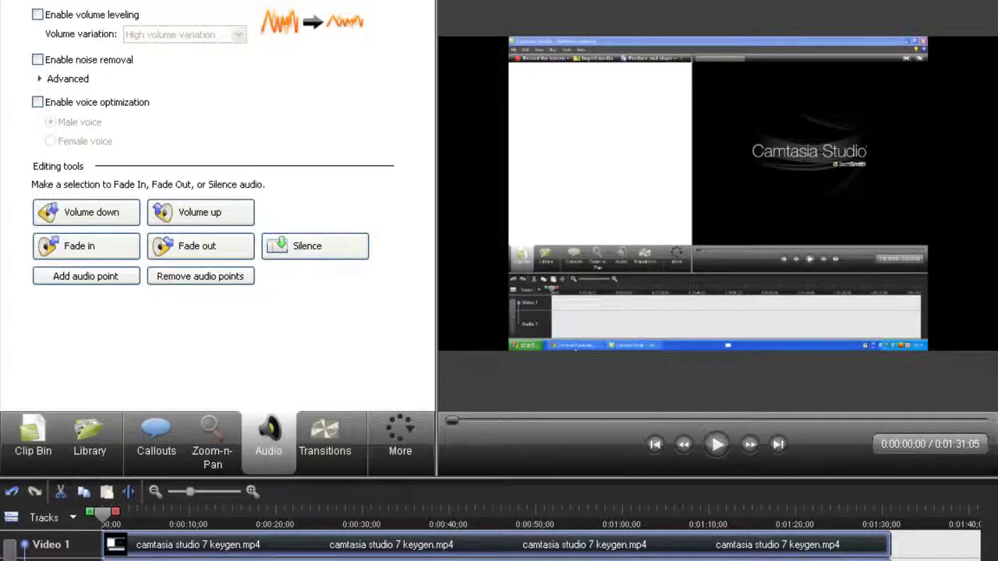
click(37, 60)
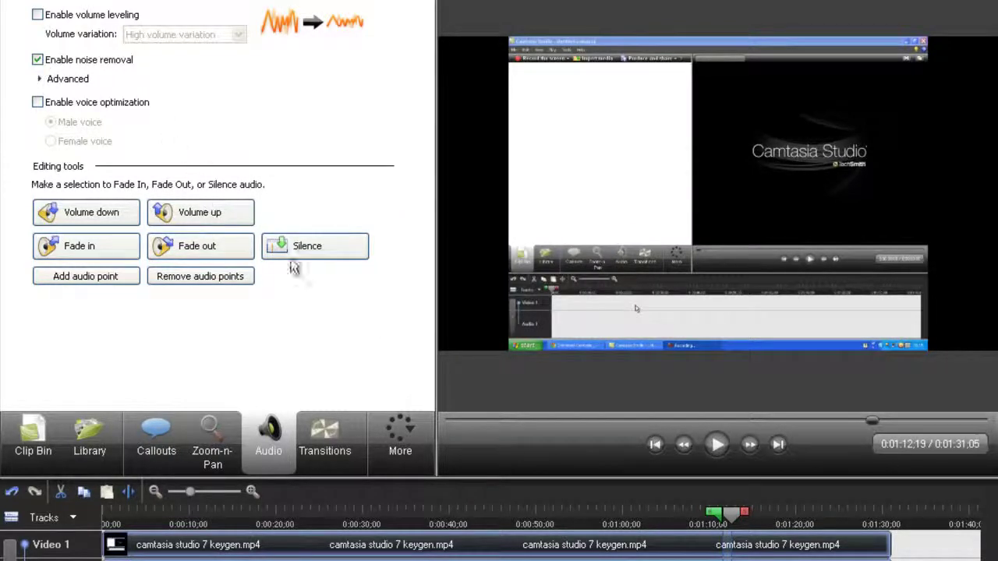
drag(713, 527, 92, 513)
drag(756, 521, 904, 515)
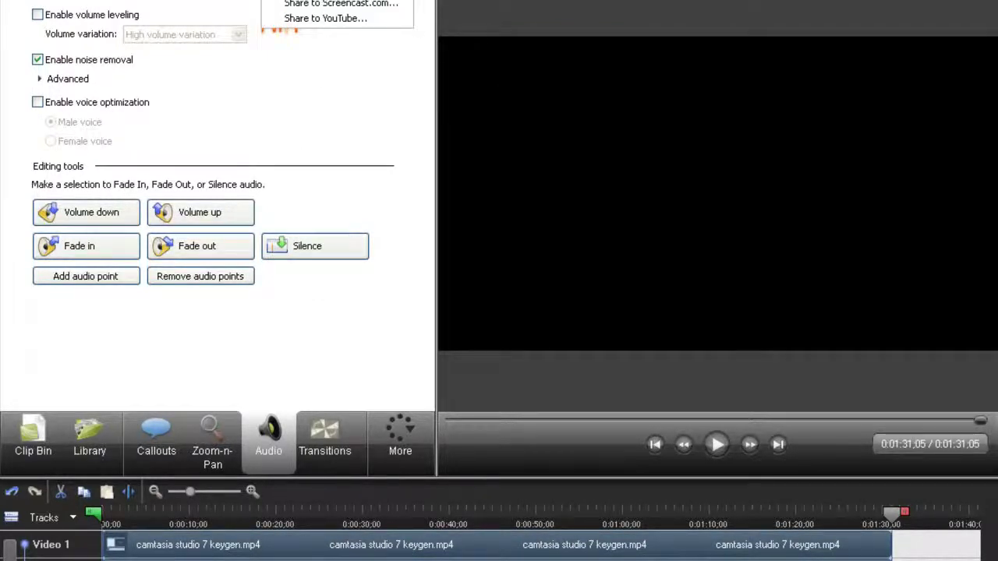
- Launch the Production Wizard and keep the Web preset (1280 x 720 MPEG-4)
click(396, 3)
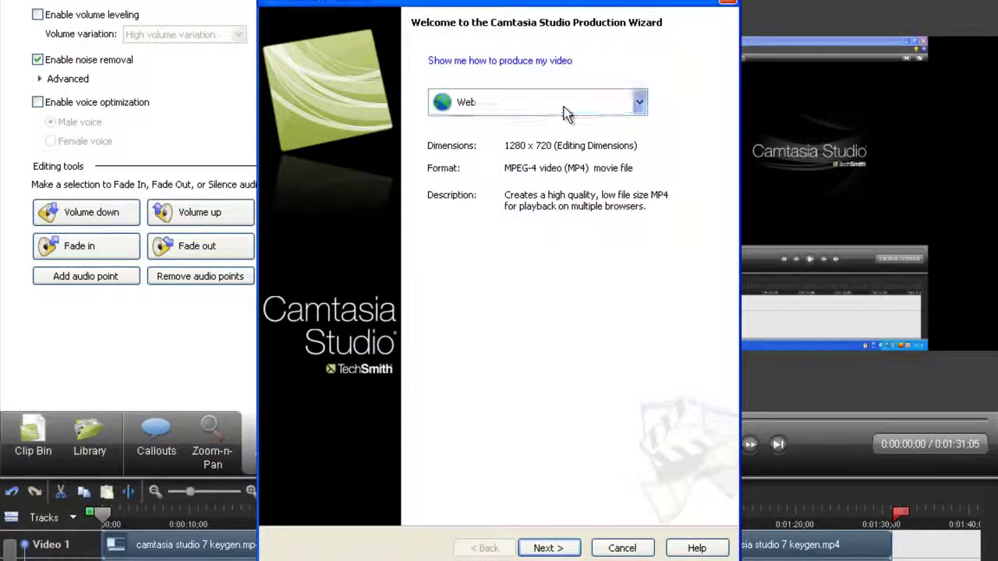
click(563, 109)
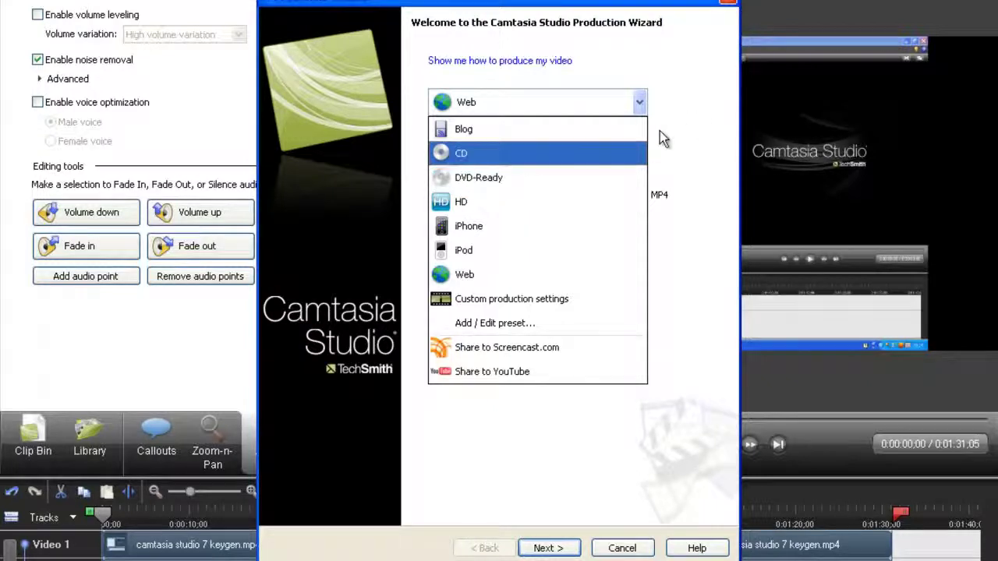
click(689, 117)
- Close the Production Wizard window to return to the editor
click(728, 2)
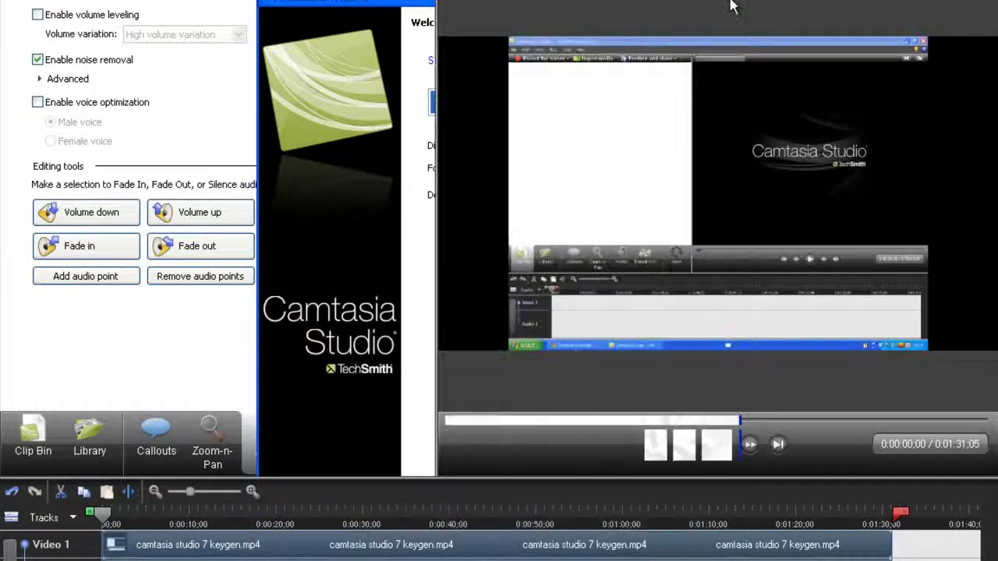